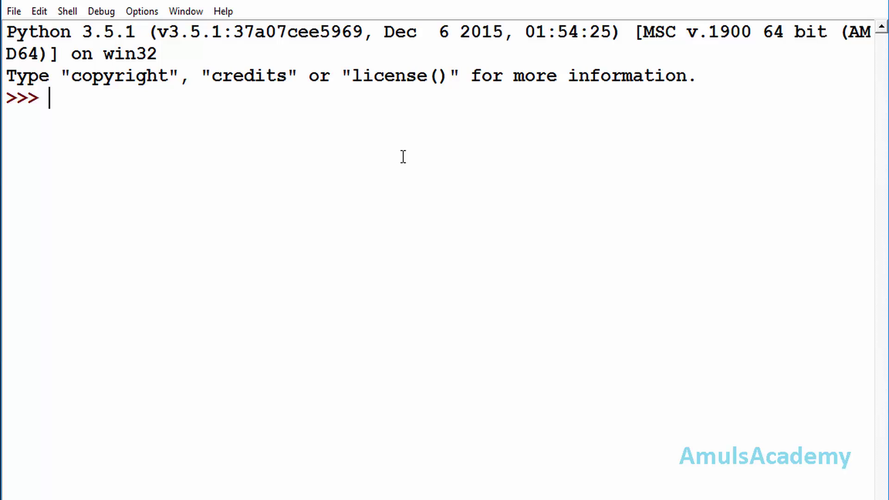
type("co")
type("lor ")
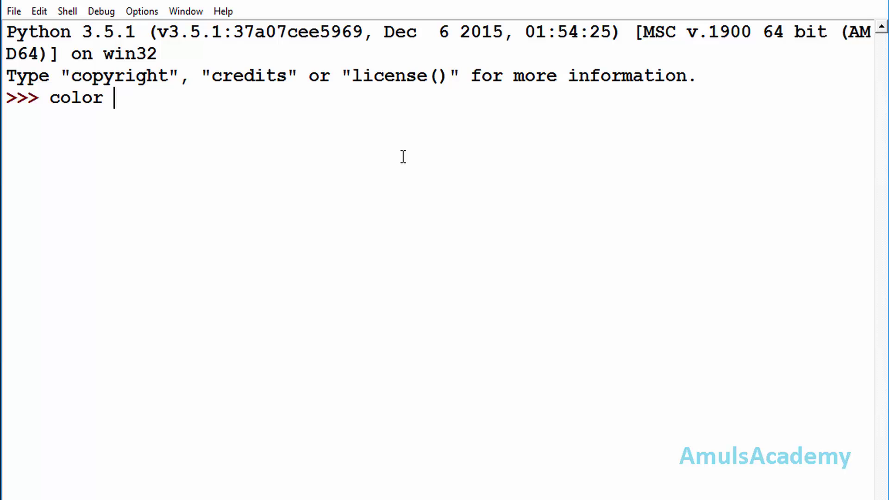
type("= ['red','ora']nge")
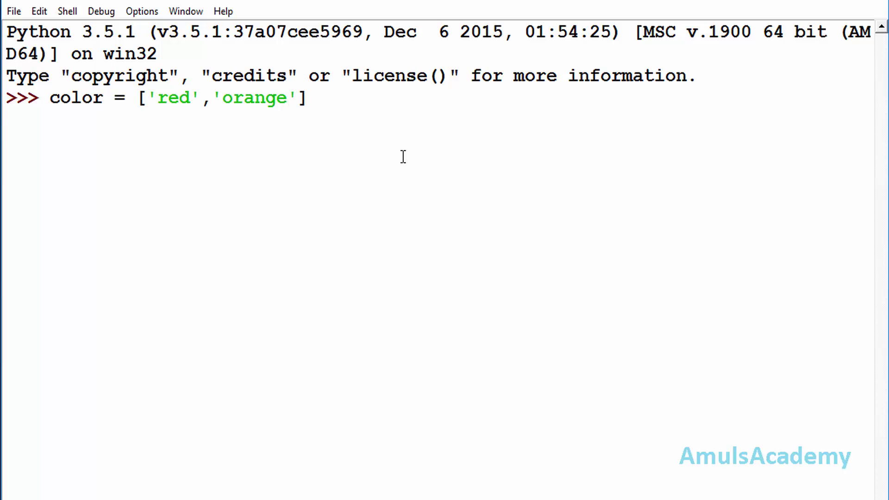
Assign color = ['red','orange'] and run a for loop printing each color.
key("Return")
type("for i ")
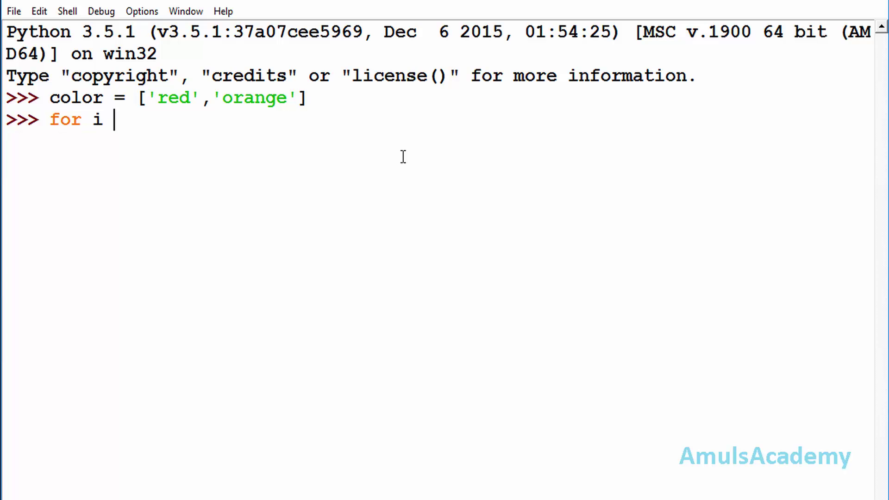
type("in color:")
key("Return")
type("p")
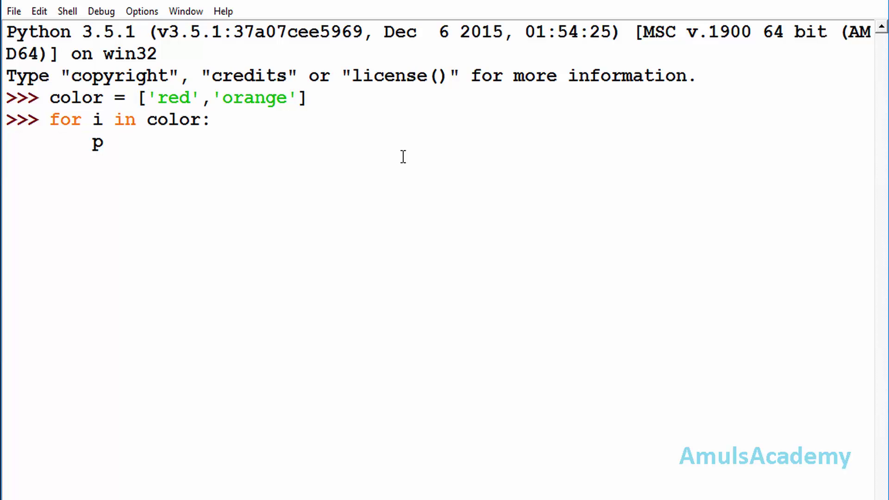
type("rint()")
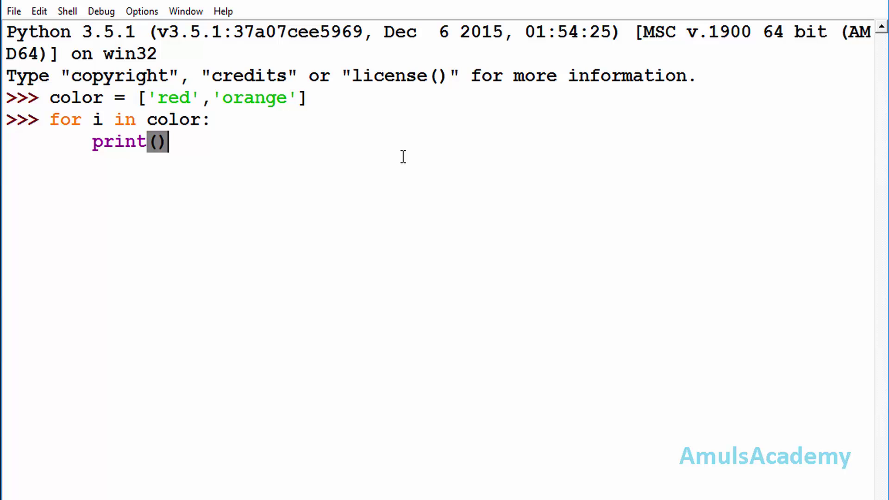
key("Left")
type("i")
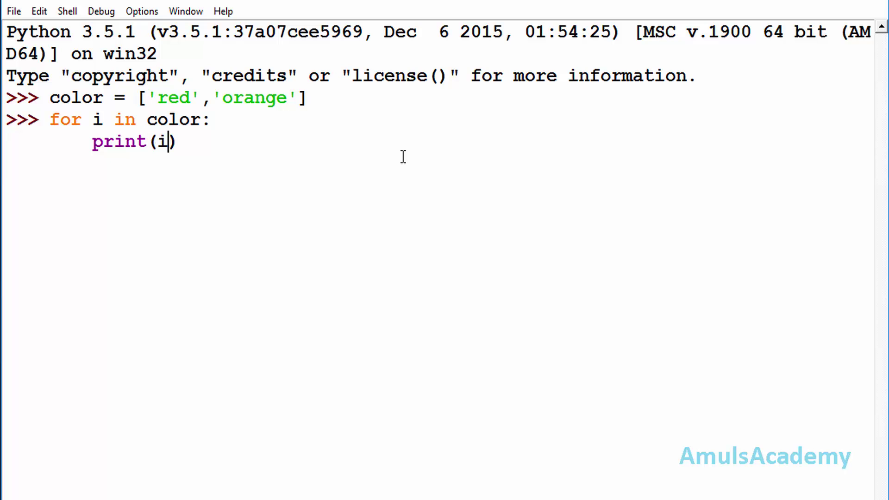
key("Right")
key("Return")
key("Return")
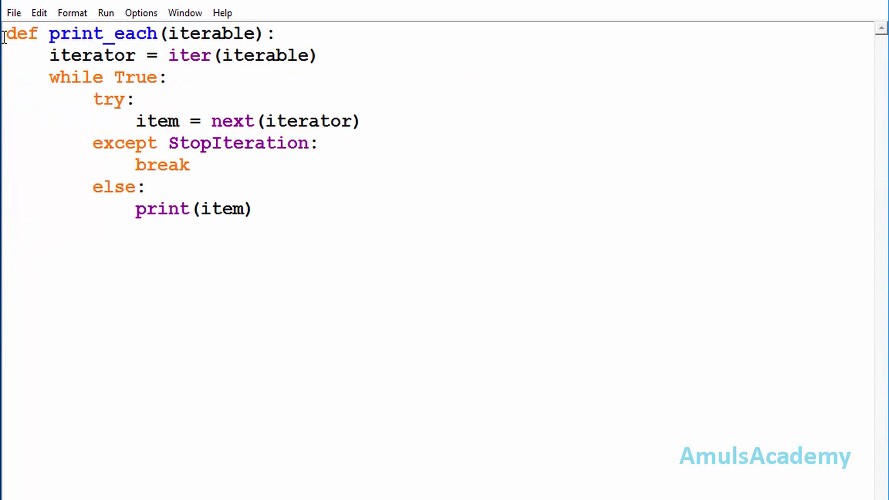
Highlight the print_each(iterable) header, the iter call, while True and try.
left_click_drag(48, 34, 162, 33)
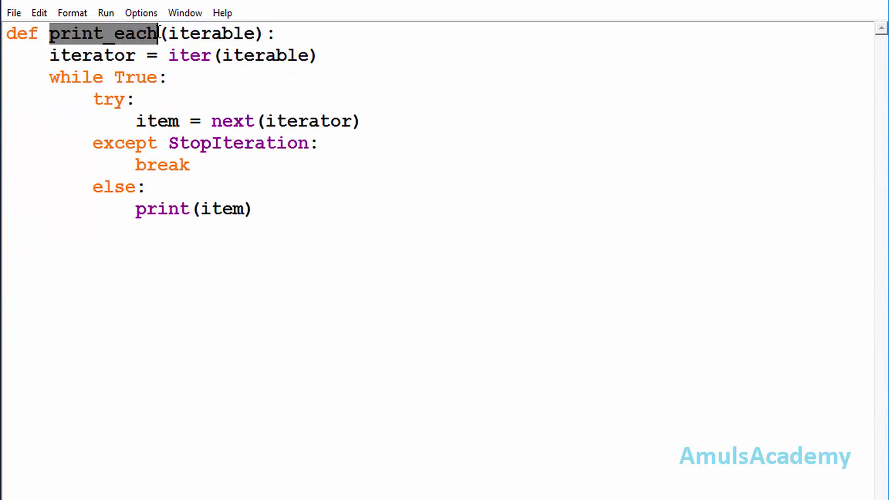
double_click(209, 34)
left_click_drag(49, 55, 211, 56)
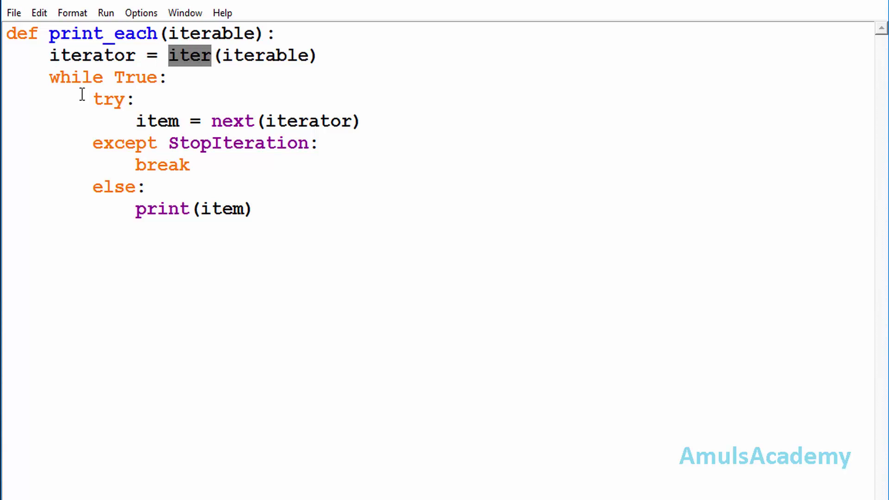
left_click_drag(49, 77, 170, 77)
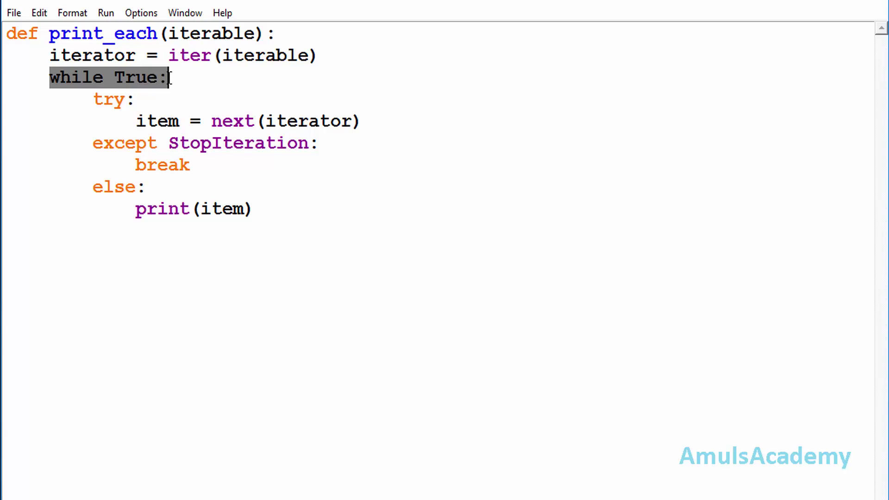
left_click_drag(92, 100, 125, 99)
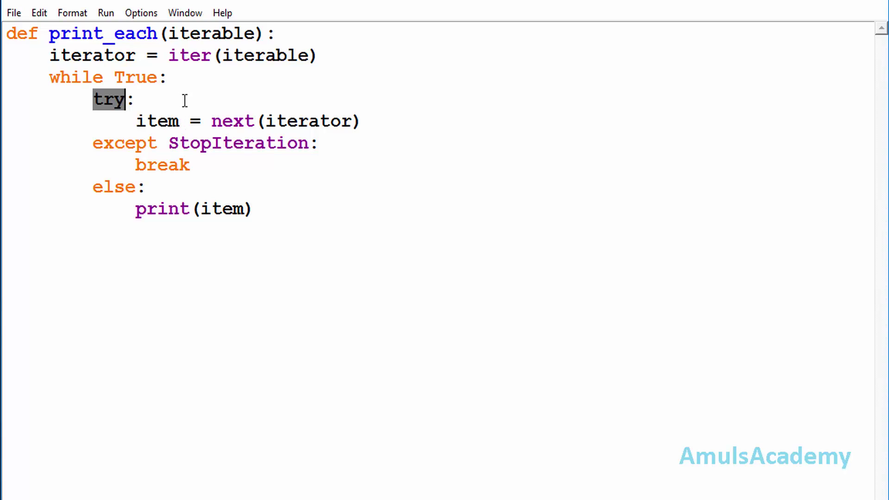
Highlight the next(iterator) call, the except StopIteration clause and break.
left_click_drag(202, 122, 363, 122)
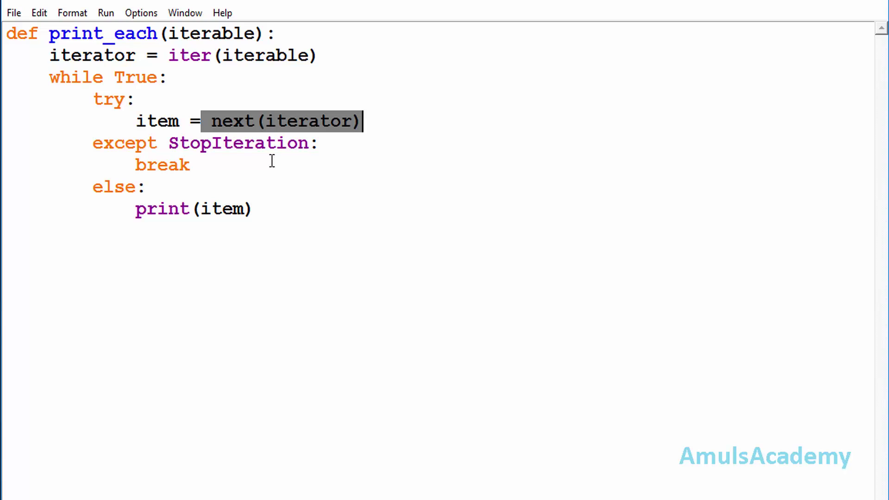
left_click_drag(83, 144, 308, 154)
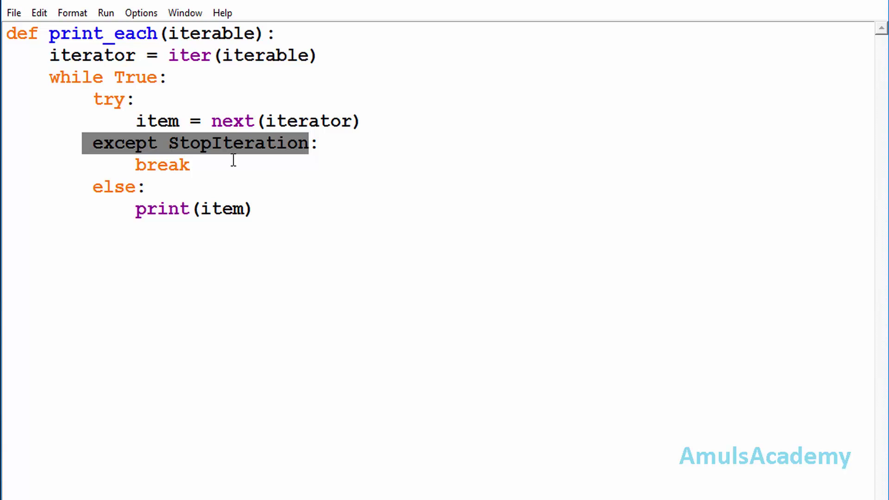
left_click_drag(136, 166, 209, 166)
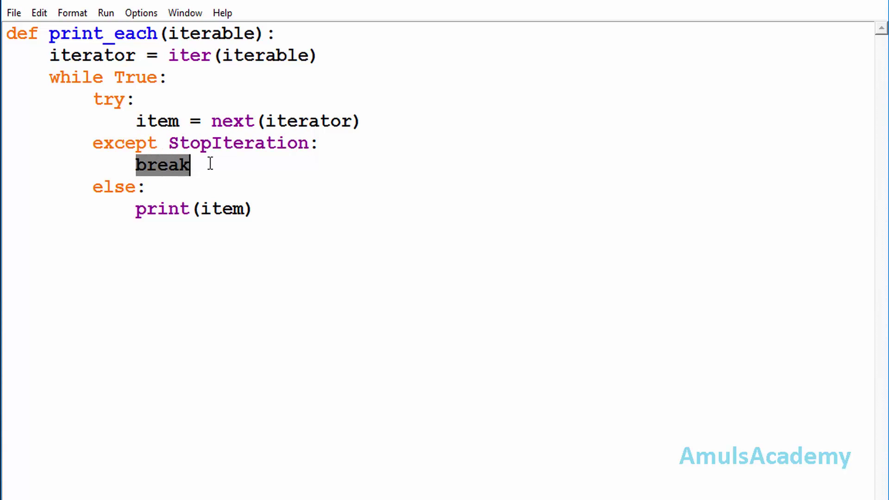
left_click(195, 165)
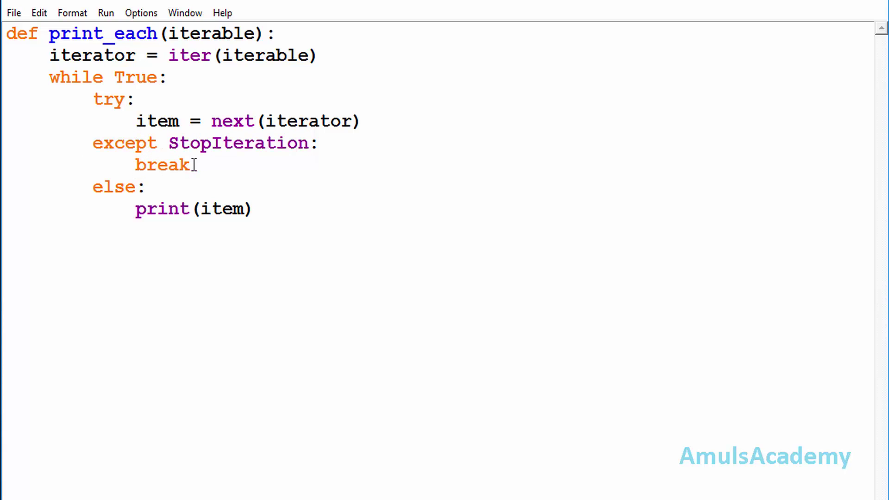
Highlight the print(item) statement in the else branch.
left_click(136, 208)
left_click_drag(135, 208, 243, 225)
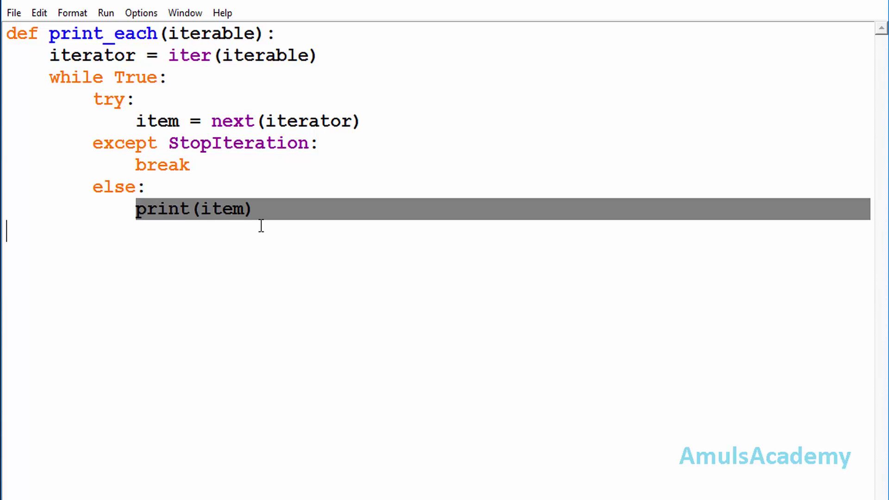
left_click(157, 208)
left_click_drag(125, 210, 261, 208)
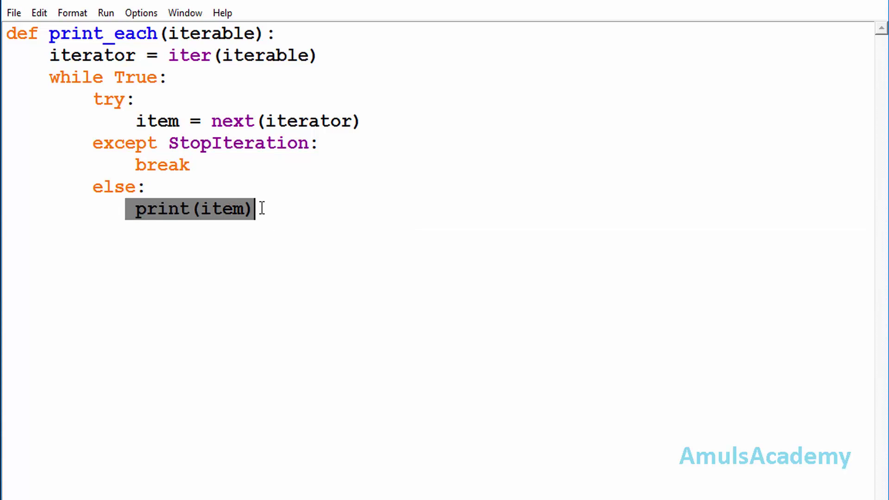
left_click(339, 188)
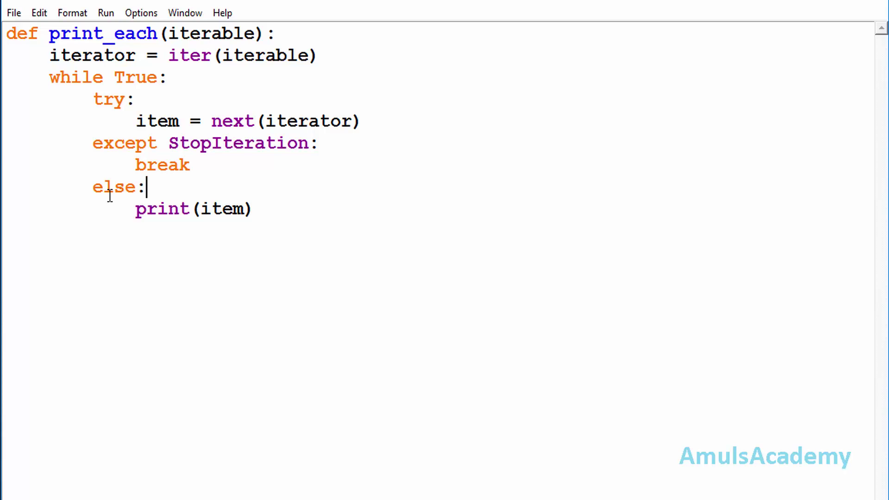
Run iterator.py and call print_each(['red','orange']) in the shell.
key("F5")
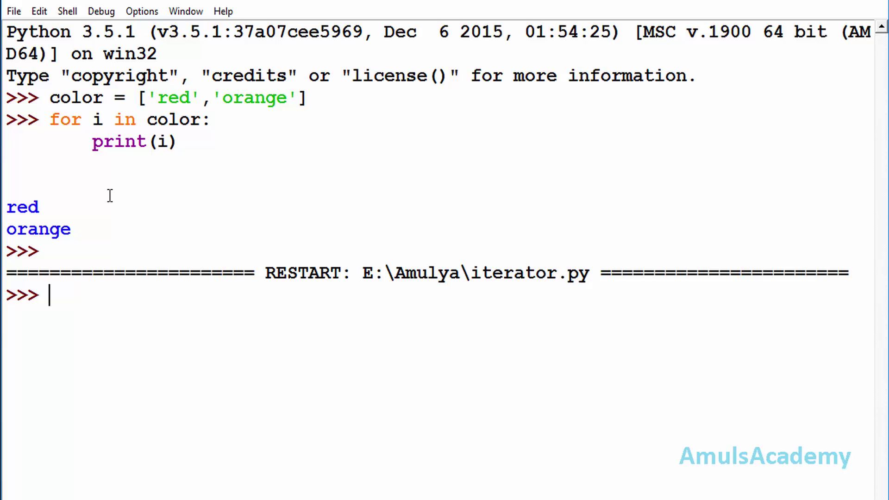
type("print_")
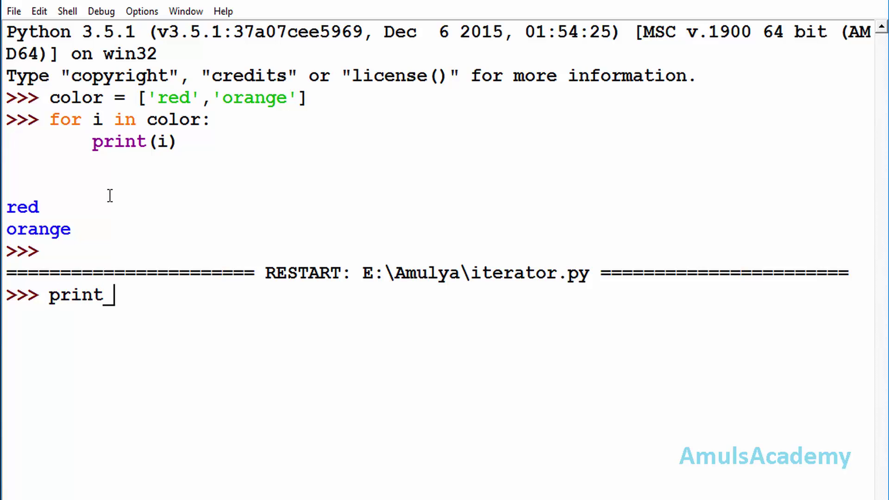
type("eac")
type("h()")
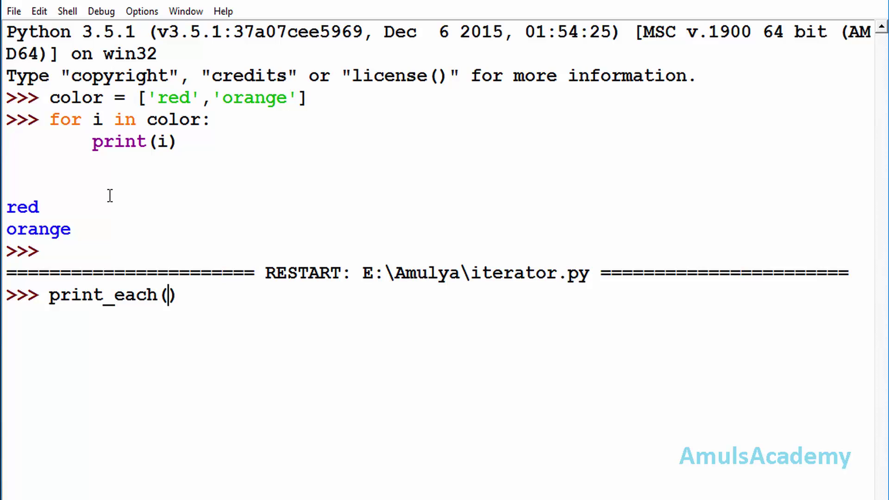
type("[]")
key("Left")
type("''")
key("Left")
type("red','orange")
key("End")
key("Return")
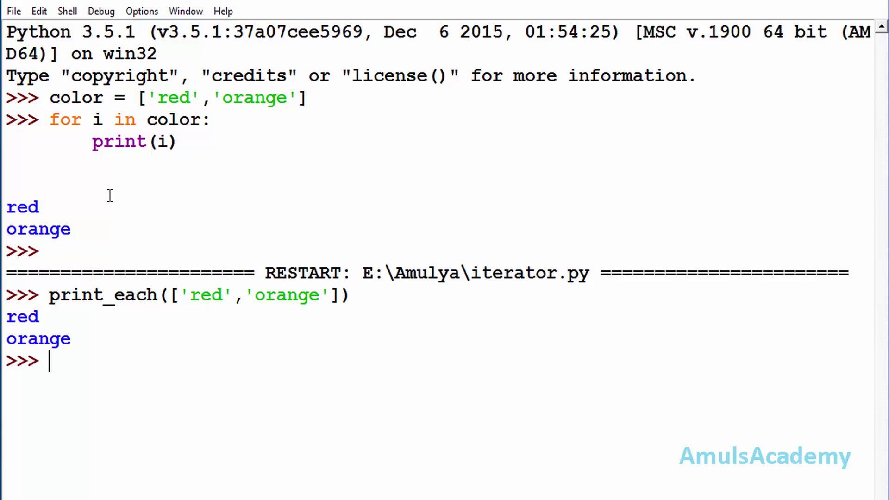
Select the red output word, then switch back to the iterator.py editor.
double_click(20, 317)
key("alt+Tab")
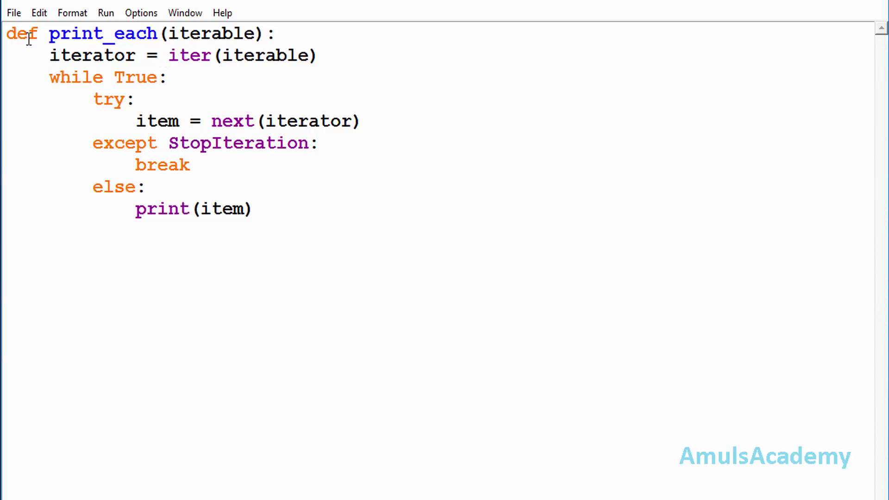